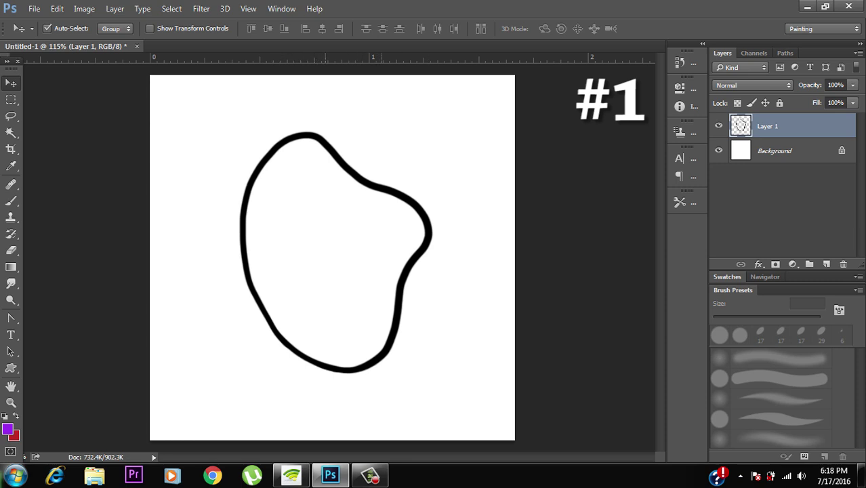
- Add a new empty layer between the outline's Layer 1 and the Background
key("alt+bracketleft")
key("alt+bracketright")
key("alt+bracketleft")
key("alt+bracketright")
key("alt+bracketleft")
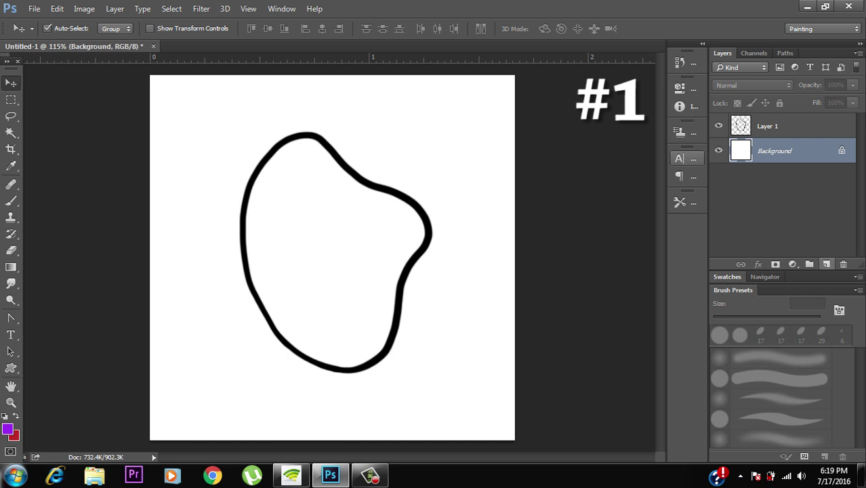
left_click(826, 263)
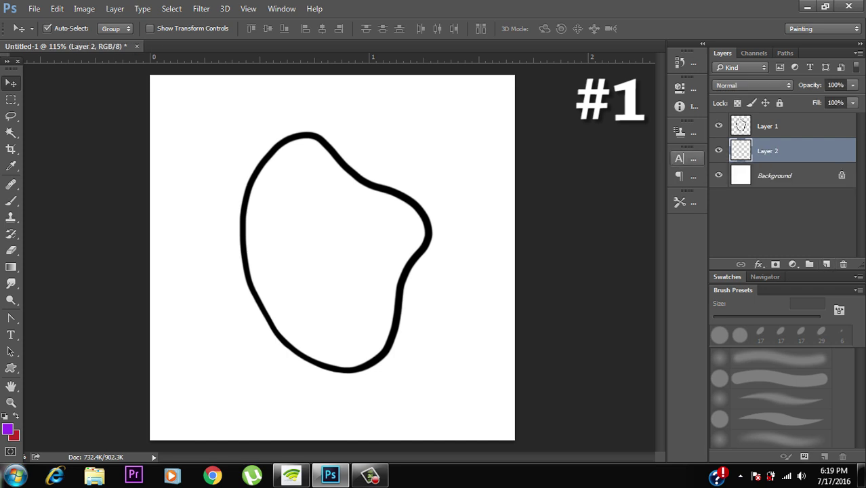
- Choose a purple foreground colour and paint the whole inside of the outline on Layer 2 with the 26 px Brush
key("b")
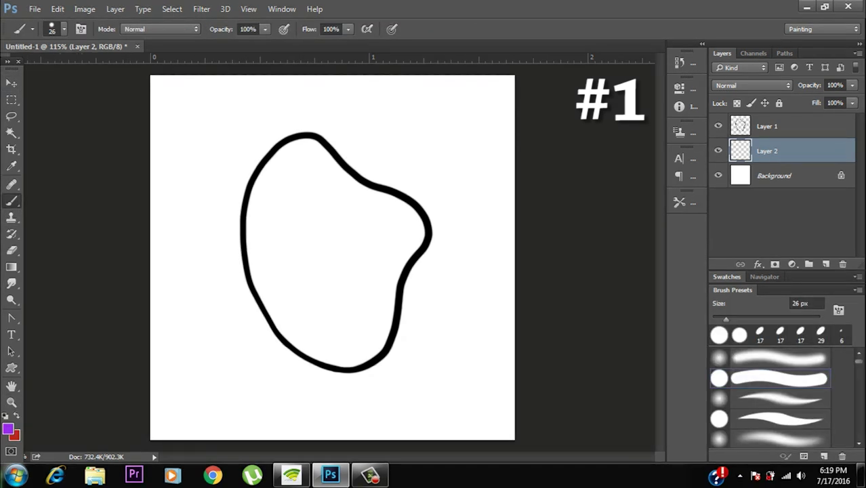
left_click(8, 428)
left_click_drag(627, 203, 637, 194)
left_click(791, 170)
mouse_move(271, 247)
left_mouse_down()
mouse_move(256, 203)
mouse_move(271, 265)
mouse_move(250, 237)
mouse_move(285, 320)
mouse_move(274, 216)
mouse_move(288, 180)
mouse_move(264, 169)
mouse_move(285, 149)
mouse_move(308, 146)
mouse_move(342, 203)
mouse_move(298, 332)
mouse_move(329, 356)
mouse_move(396, 223)
mouse_move(383, 244)
mouse_move(410, 217)
mouse_move(383, 339)
mouse_move(411, 237)
mouse_move(384, 313)
mouse_move(388, 277)
mouse_move(395, 298)
mouse_move(418, 244)
left_mouse_up()
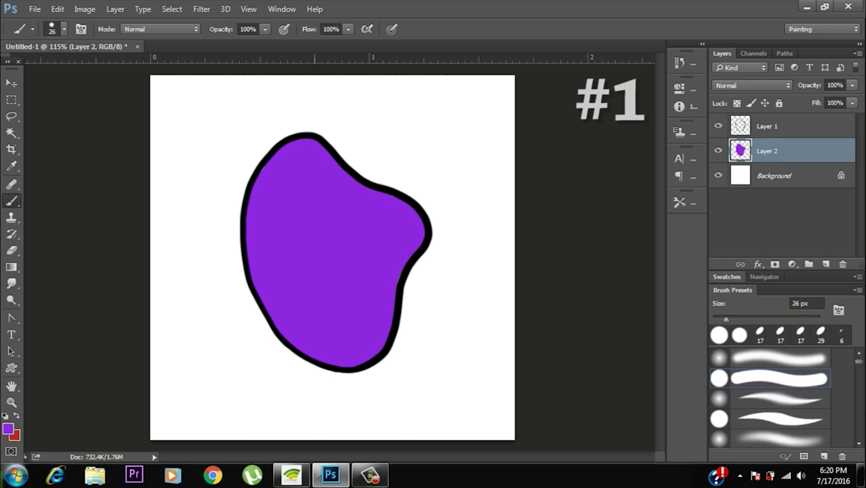
- Remove the purple-painted layer and add a fresh empty layer directly above the Background, with the Lasso tool active
key("ctrl+e")
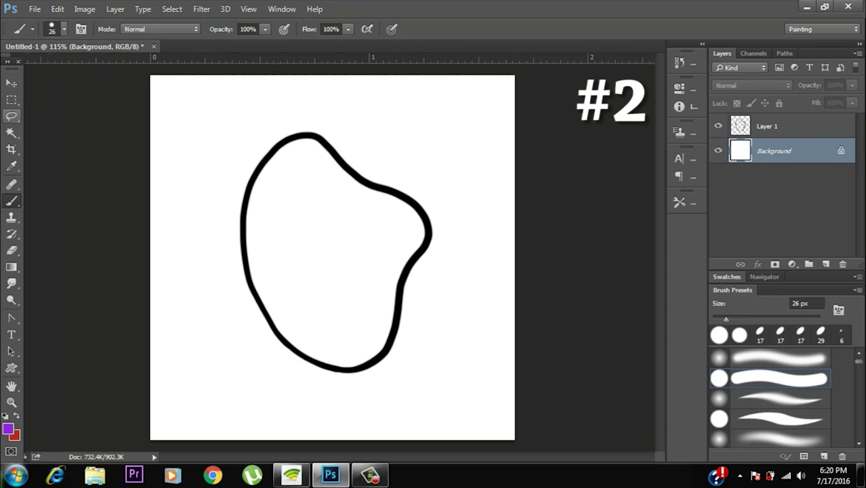
left_click_drag(12, 115, 61, 116)
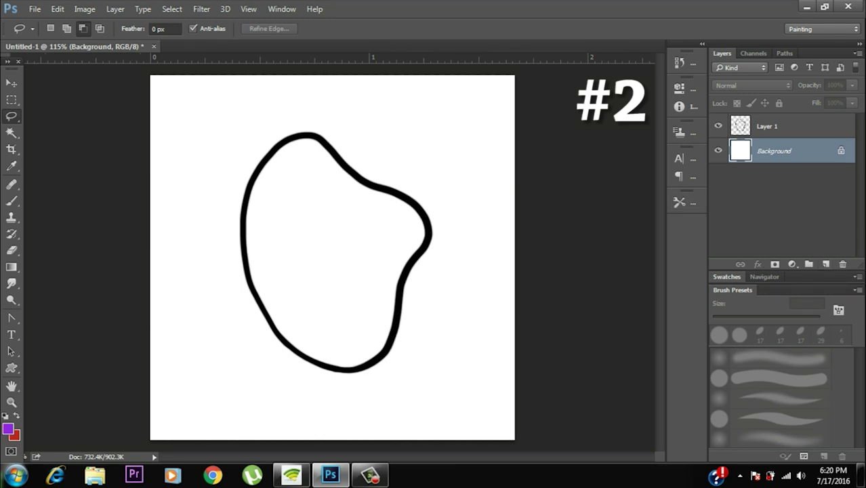
left_click(825, 264)
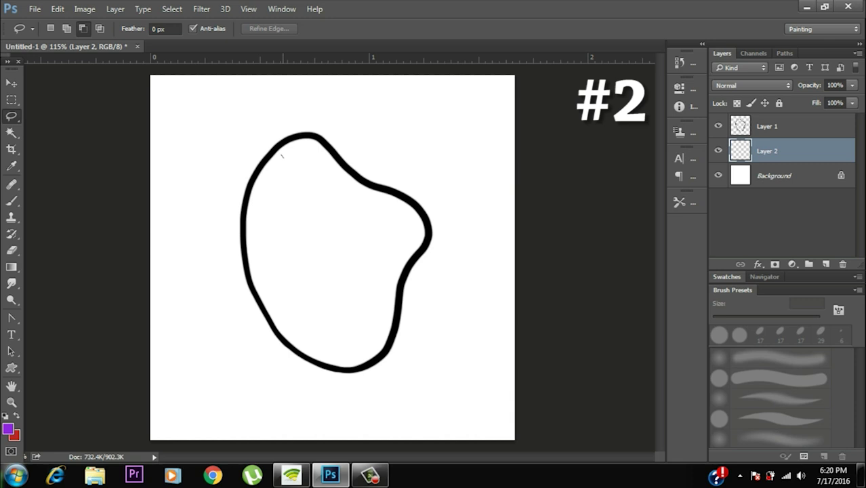
- Lasso the area inside the black outline, adding further parts until the selection covers the whole shape
mouse_move(275, 156)
left_mouse_down()
mouse_move(258, 169)
mouse_move(245, 203)
mouse_move(243, 247)
mouse_move(255, 298)
mouse_move(317, 239)
left_mouse_up()
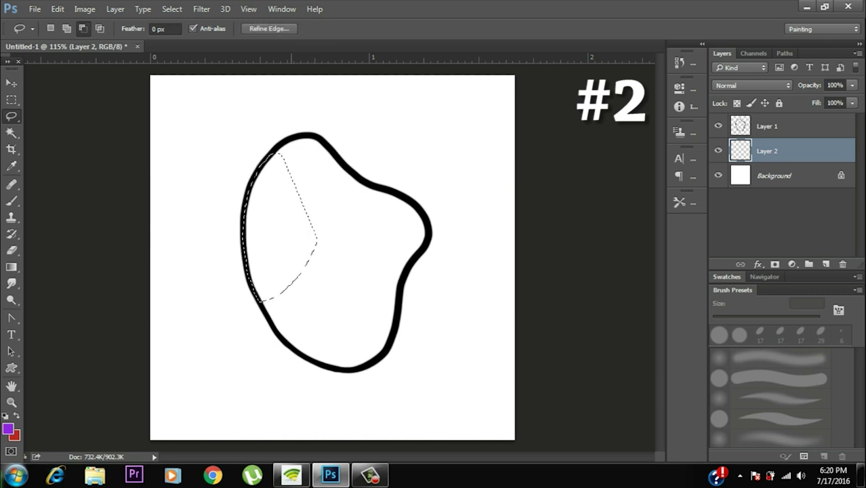
mouse_move(298, 298)
left_mouse_down()
mouse_move(256, 290)
mouse_move(291, 345)
mouse_move(300, 299)
mouse_move(271, 276)
mouse_move(255, 288)
mouse_move(275, 331)
mouse_move(301, 279)
left_mouse_up()
mouse_move(326, 339)
left_mouse_down()
mouse_move(283, 337)
mouse_move(322, 371)
mouse_move(349, 379)
mouse_move(370, 376)
mouse_move(385, 356)
mouse_move(346, 323)
mouse_move(324, 325)
mouse_move(327, 255)
mouse_move(343, 288)
left_mouse_up()
key("ctrl+z")
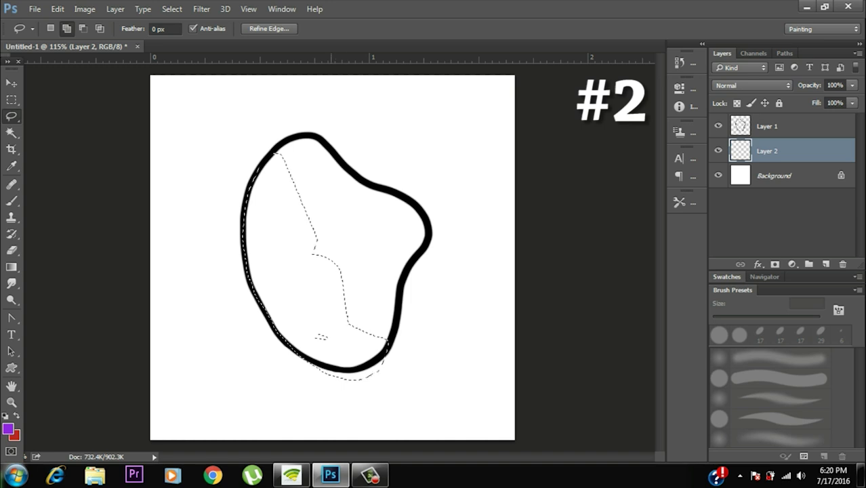
mouse_move(324, 337)
left_mouse_down()
mouse_move(301, 317)
mouse_move(271, 160)
mouse_move(293, 136)
mouse_move(321, 142)
mouse_move(349, 170)
mouse_move(416, 204)
mouse_move(427, 236)
mouse_move(390, 340)
mouse_move(342, 352)
left_mouse_up()
key("alt")
key("alt")
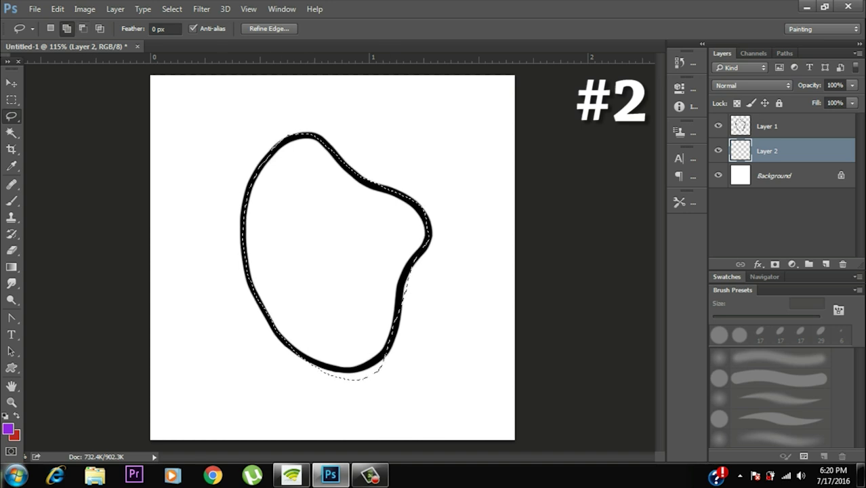
- Subtract the parts of the lasso selection that extend beyond the black outline
left_click(83, 28)
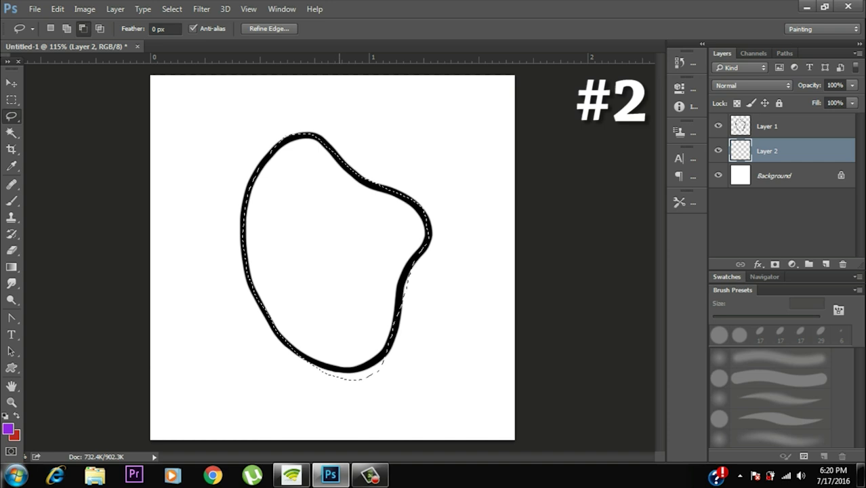
left_click_drag(306, 363, 339, 388)
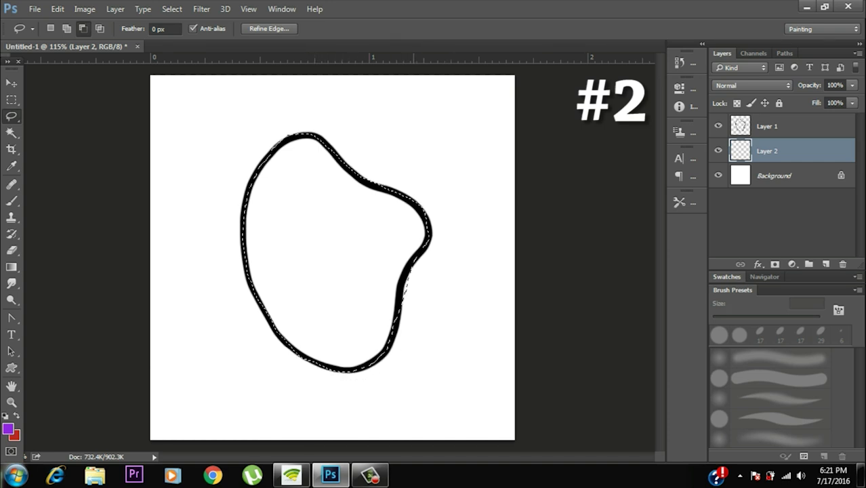
mouse_move(407, 312)
left_mouse_down()
mouse_move(401, 300)
mouse_move(403, 308)
left_mouse_up()
mouse_move(297, 122)
left_mouse_down()
mouse_move(281, 133)
mouse_move(306, 123)
left_mouse_up()
mouse_move(431, 200)
left_mouse_down()
mouse_move(406, 192)
mouse_move(426, 196)
left_mouse_up()
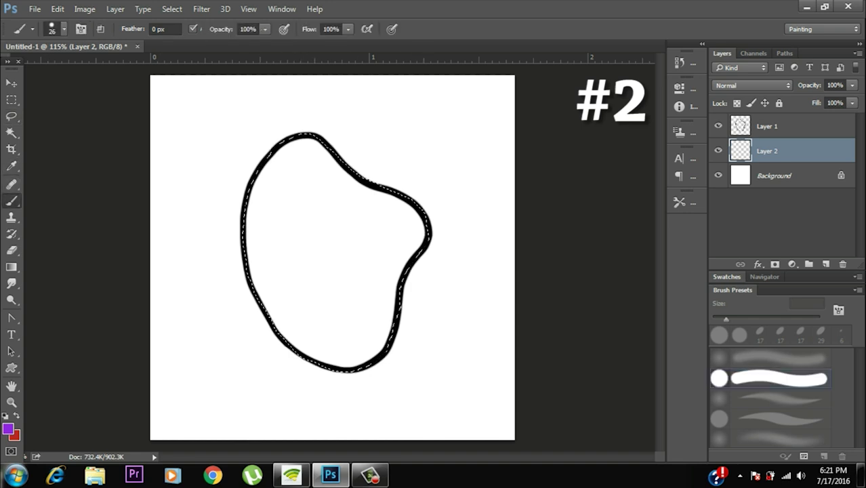
- Brush purple over the whole selected area on Layer 2, and clear the paint again
mouse_move(256, 162)
left_mouse_down()
mouse_move(245, 218)
mouse_move(292, 138)
mouse_move(294, 211)
left_mouse_up()
left_click_drag(338, 183, 306, 288)
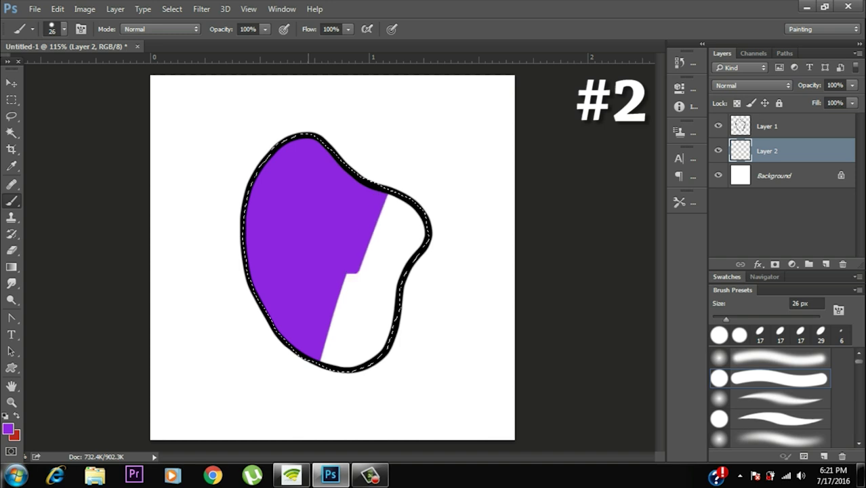
left_click_drag(403, 217, 352, 359)
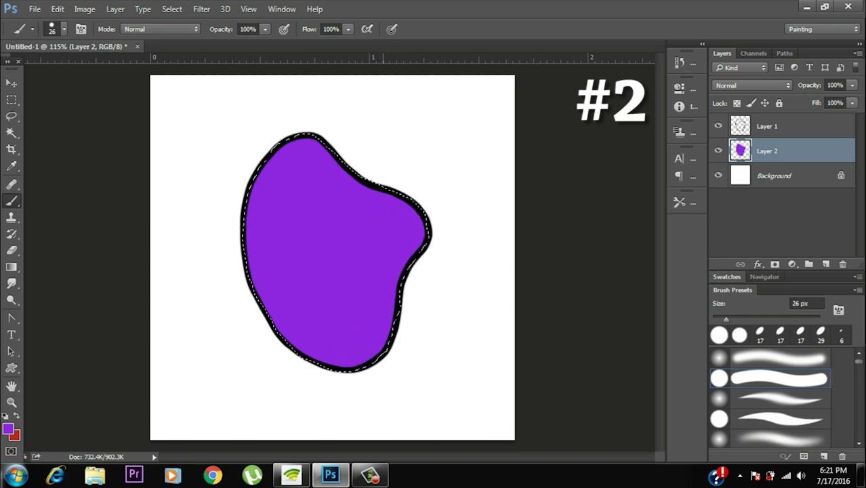
key("Delete")
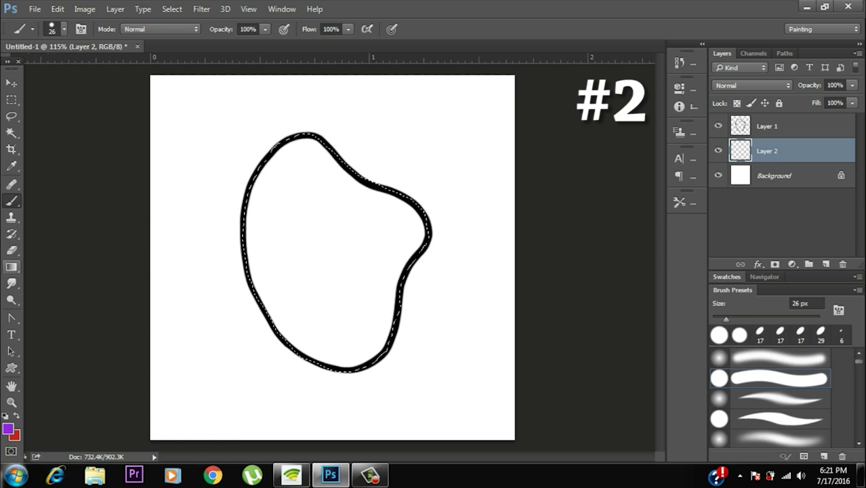
- Fill the selection with the purple foreground colour using the Paint Bucket tool, and undo the fill
left_click(11, 266)
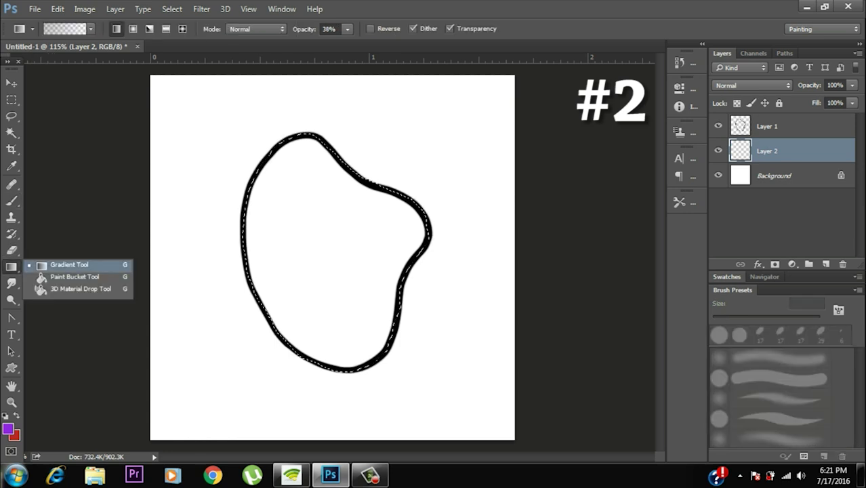
left_click(74, 276)
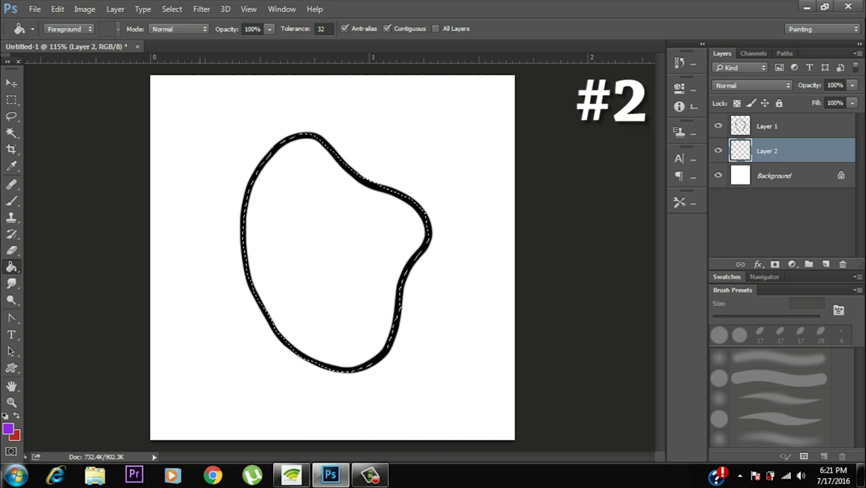
left_click(334, 247)
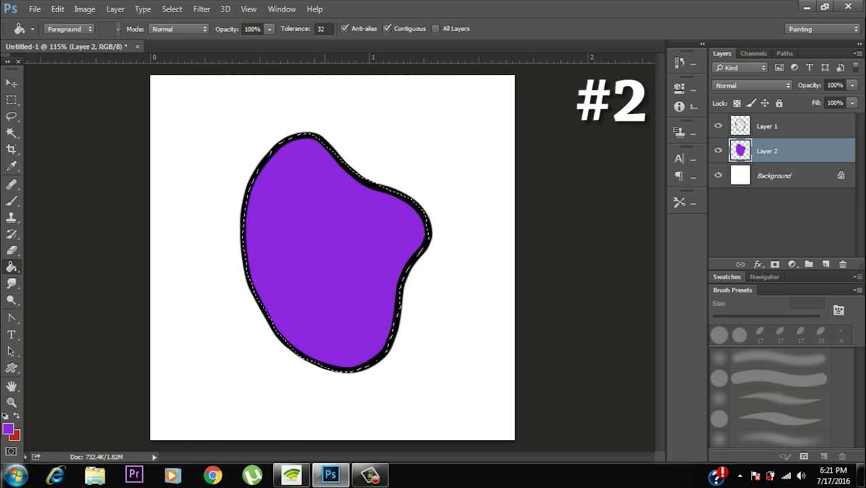
key("ctrl+z")
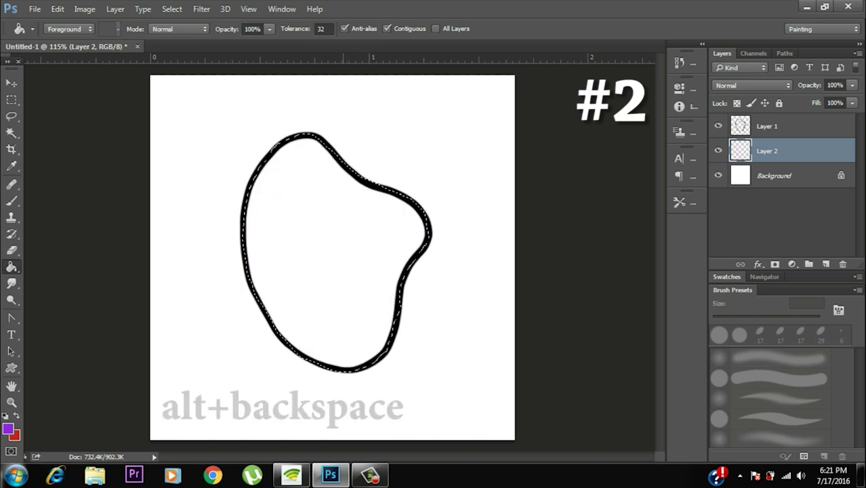
- Fill the selection with the foreground colour and inspect that purple in the Color Picker
key("alt+BackSpace")
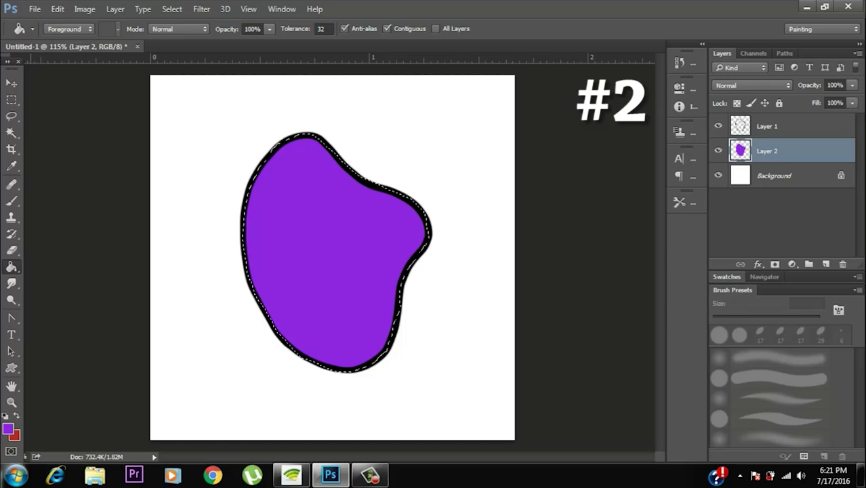
left_click(8, 428)
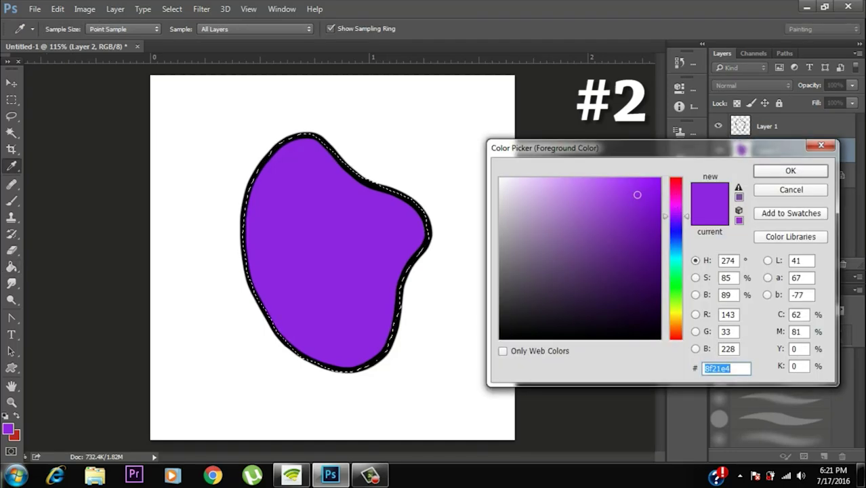
key("Return")
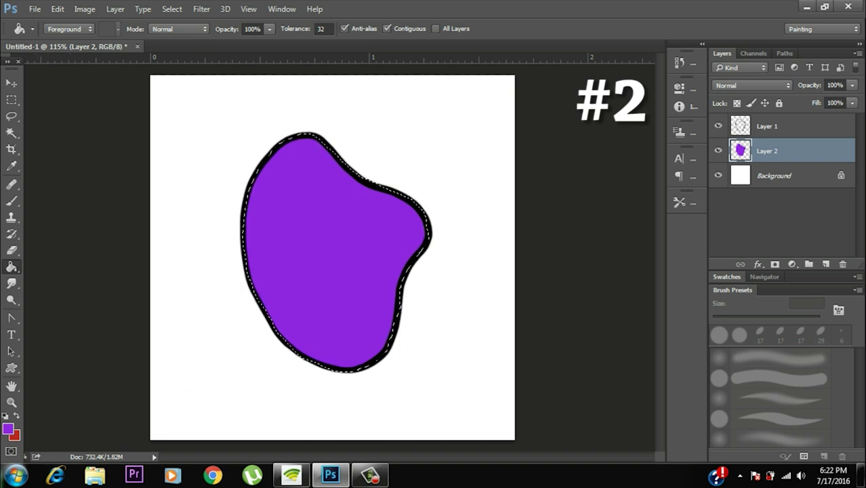
- Check the red background colour, fill the selection on Layer 2 with it, and deselect
left_click(16, 436)
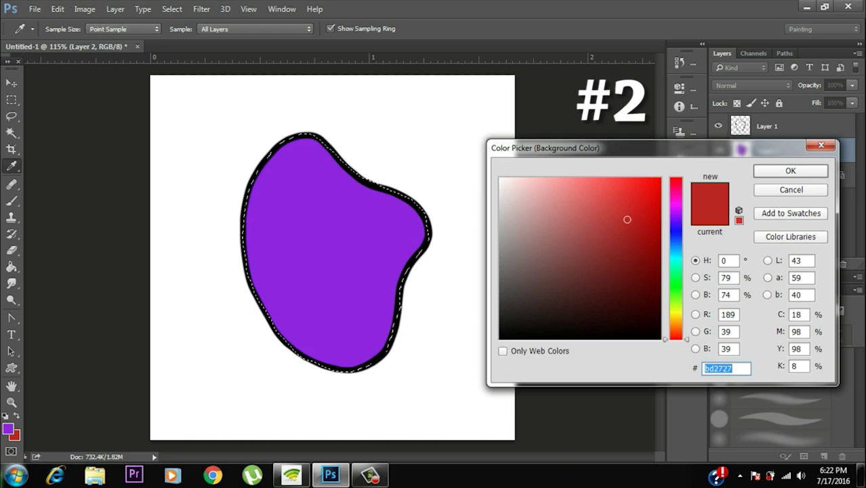
key("Return")
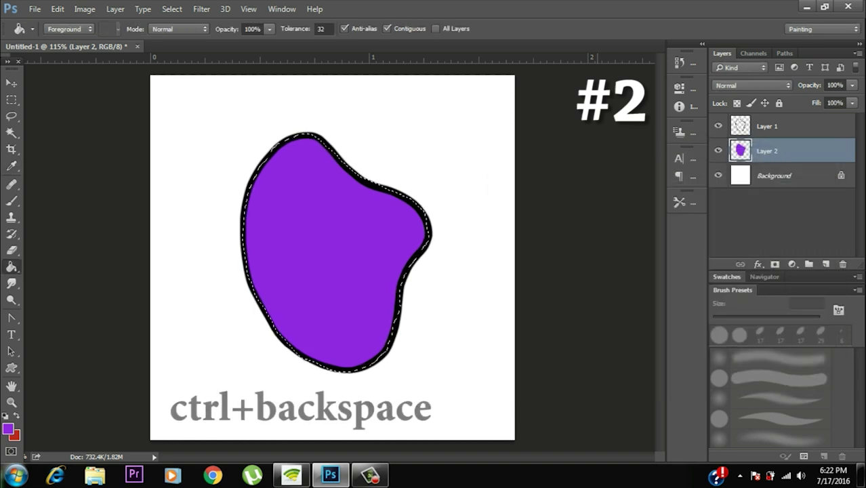
key("ctrl+BackSpace")
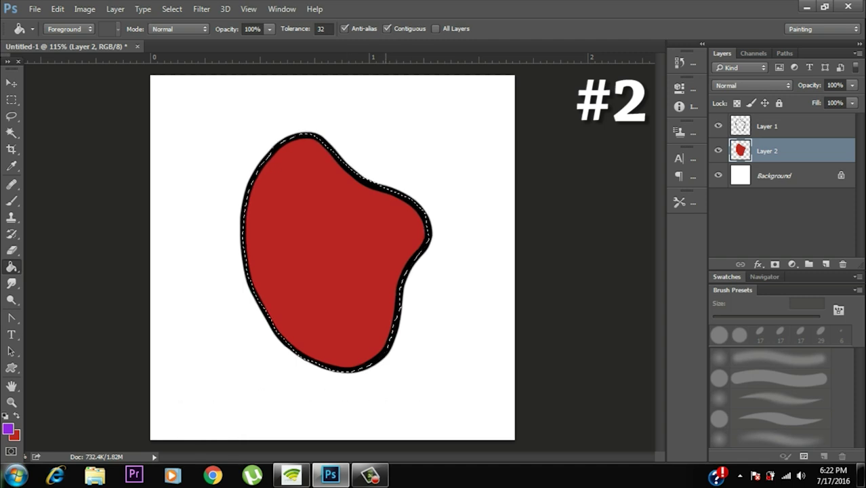
key("ctrl+d")
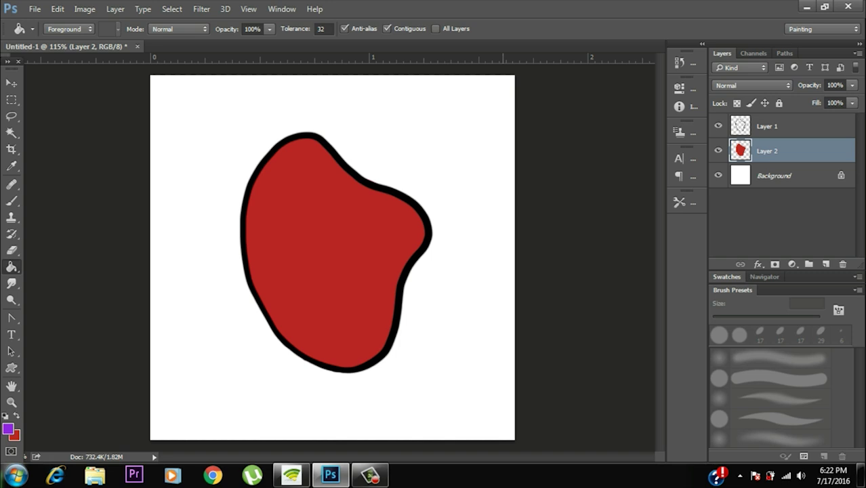
- Delete the red-filled Layer 2 and add a new empty layer directly above the Background
key("Delete")
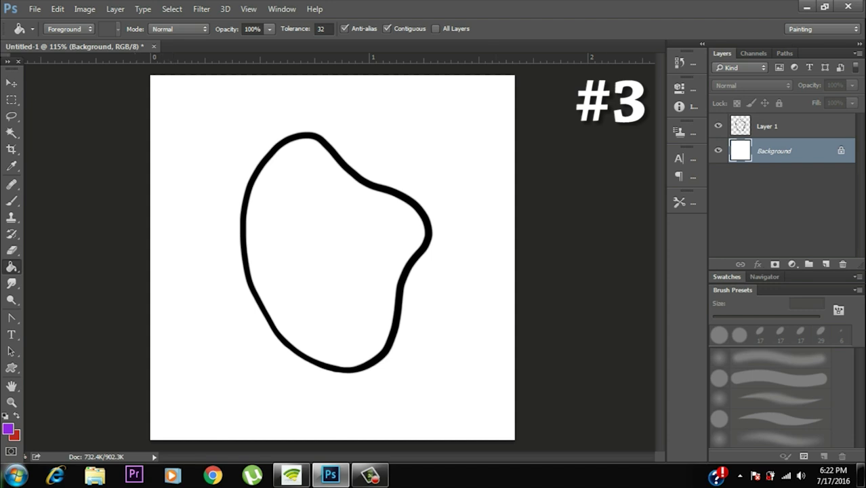
left_click(779, 126)
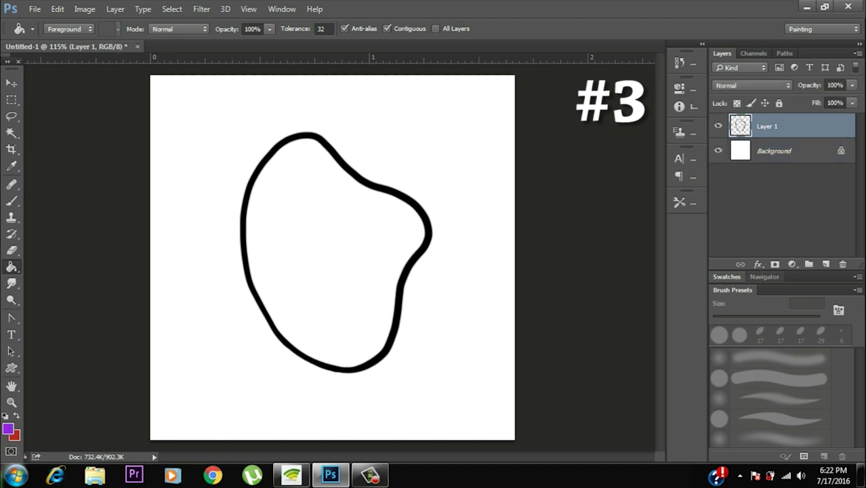
left_click(772, 151)
left_click(824, 263)
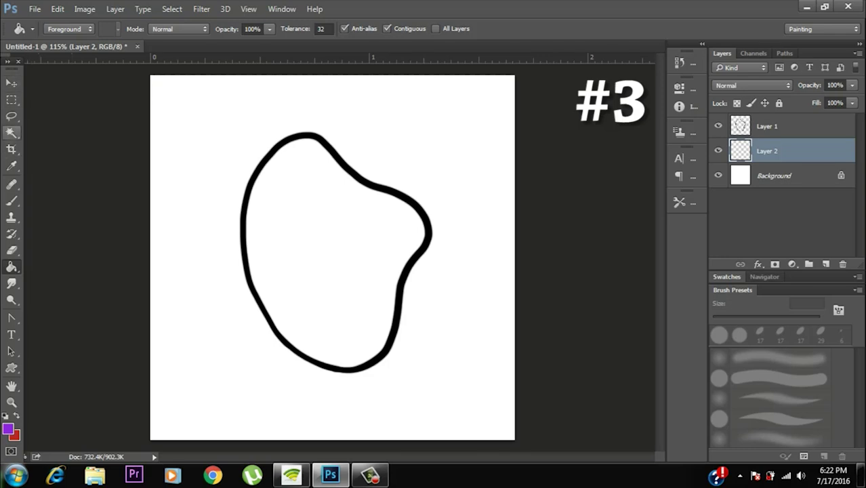
- Select the area enclosed by the outline on Layer 1 with the Magic Wand, and make Layer 2 active
left_click(12, 132)
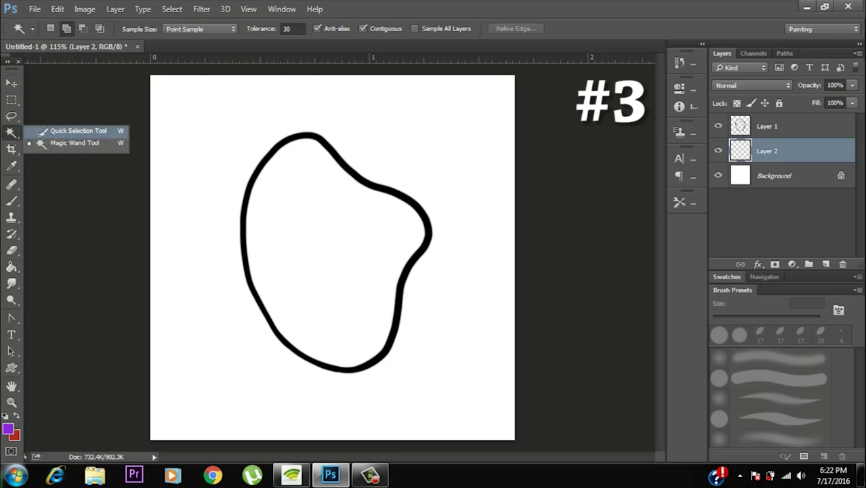
left_click(74, 142)
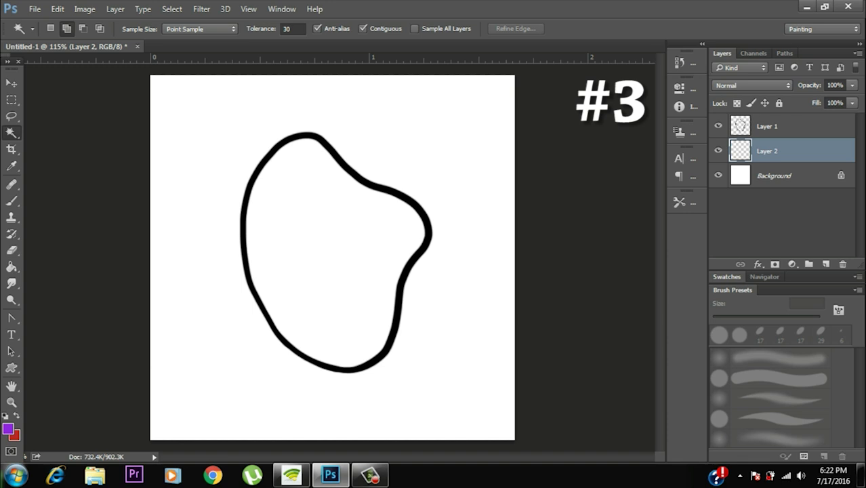
left_click(779, 127)
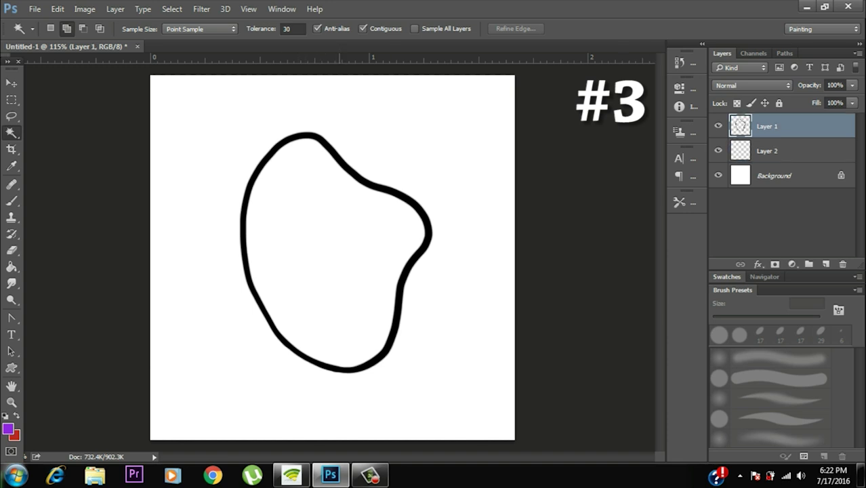
left_click(330, 251)
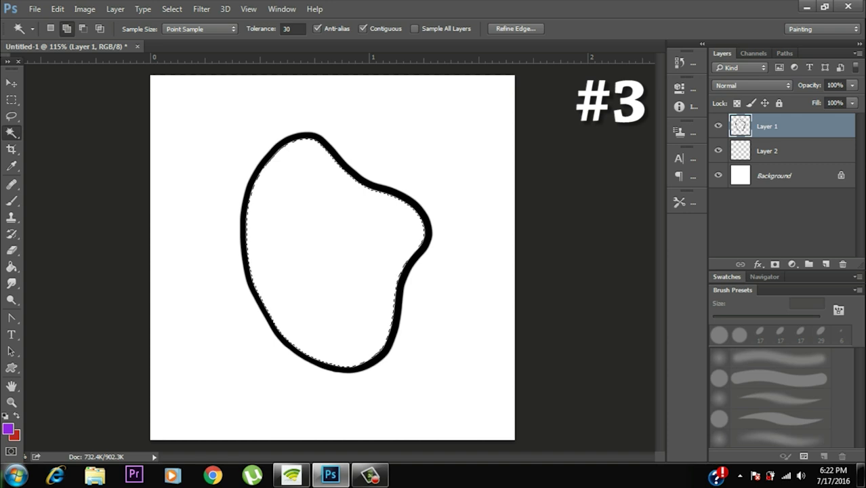
left_click(768, 151)
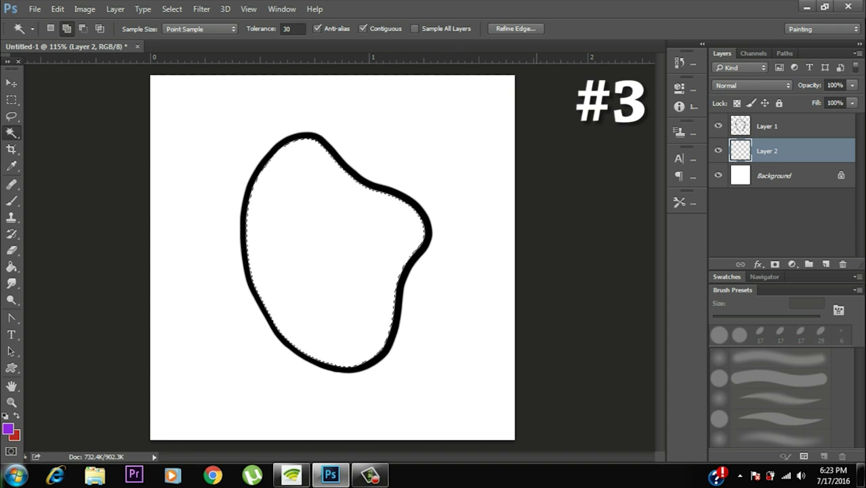
- Fill the selection on Layer 2 with the purple foreground colour and deselect
key("alt+BackSpace")
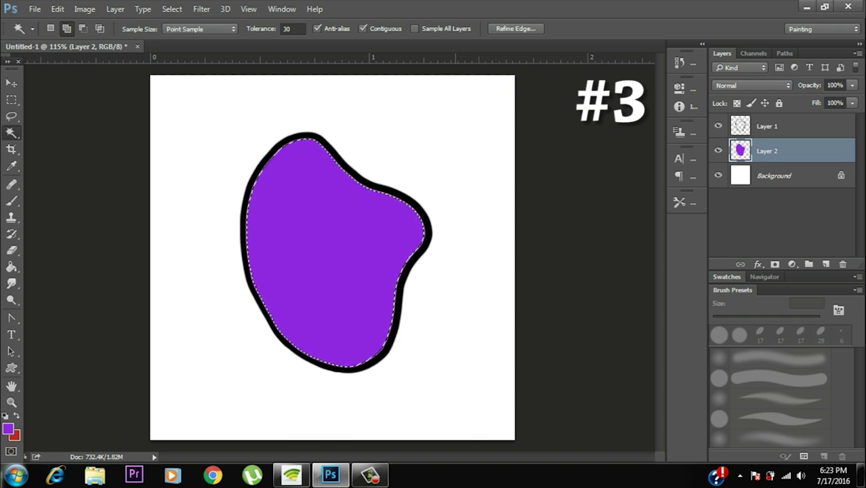
key("ctrl+d")
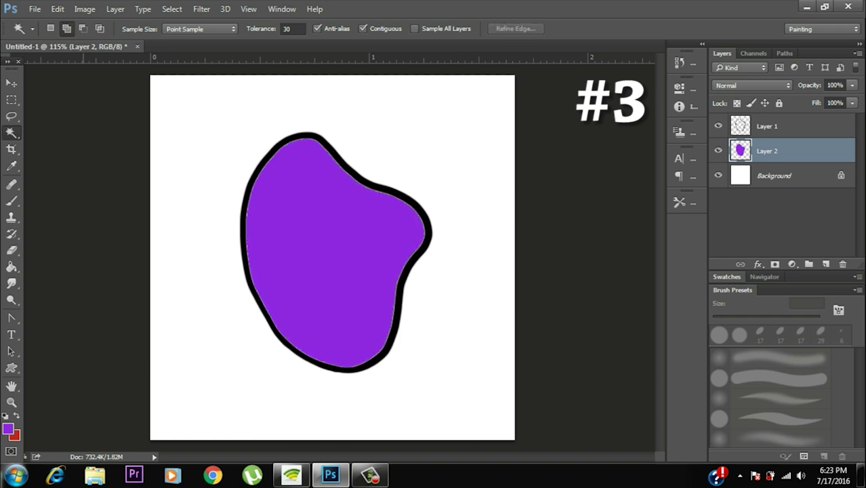
- Examine at high magnification where the purple fill meets the inner edge of the black outline
left_click(12, 403)
left_click(367, 185)
left_click_drag(369, 184, 409, 185)
left_click_drag(260, 263, 345, 174)
left_click_drag(345, 325, 295, 139)
left_click_drag(313, 369, 349, 370)
left_click_drag(312, 169, 461, 319)
left_click_drag(314, 129, 367, 350)
left_click_drag(313, 95, 271, 386)
left_click_drag(354, 243, 265, 243)
left_click_drag(357, 271, 321, 180)
left_click_drag(379, 279, 452, 330)
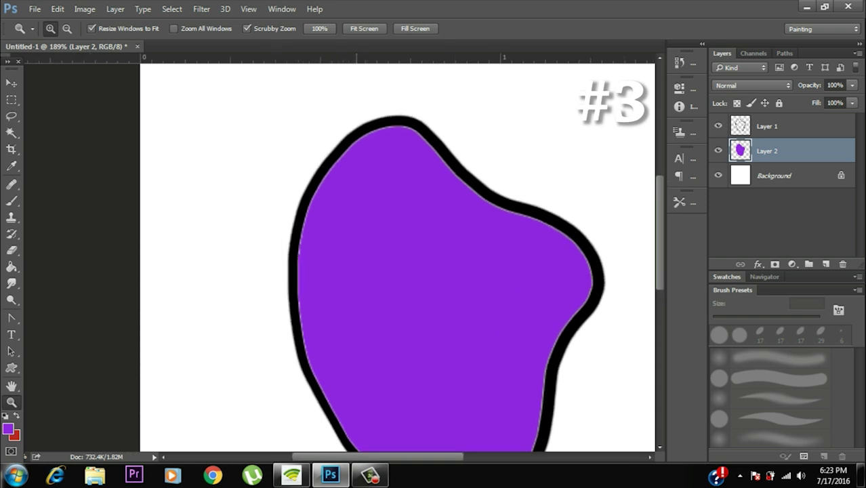
left_click_drag(359, 285, 292, 179)
left_click_drag(351, 398, 371, 393)
left_click_drag(388, 358, 298, 359)
left_click_drag(296, 339, 317, 423)
left_click_drag(312, 254, 386, 254)
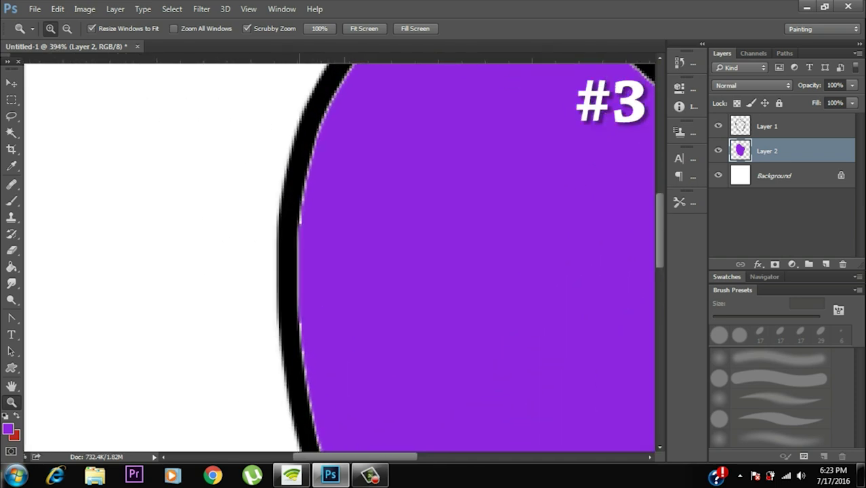
left_click_drag(339, 136, 307, 293)
mouse_move(291, 258)
left_mouse_down()
mouse_move(324, 258)
mouse_move(280, 258)
left_mouse_up()
left_click_drag(326, 310, 262, 181)
left_click_drag(388, 223, 244, 224)
left_click_drag(322, 226, 407, 227)
left_click_drag(374, 263, 355, 268)
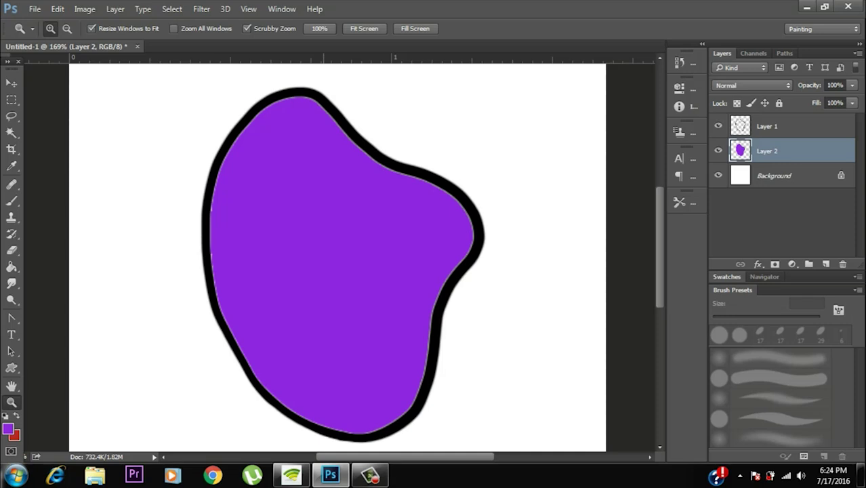
- Delete the filled Layer 2 and select the area enclosed by the outline on Layer 1 with the Magic Wand
key("Delete")
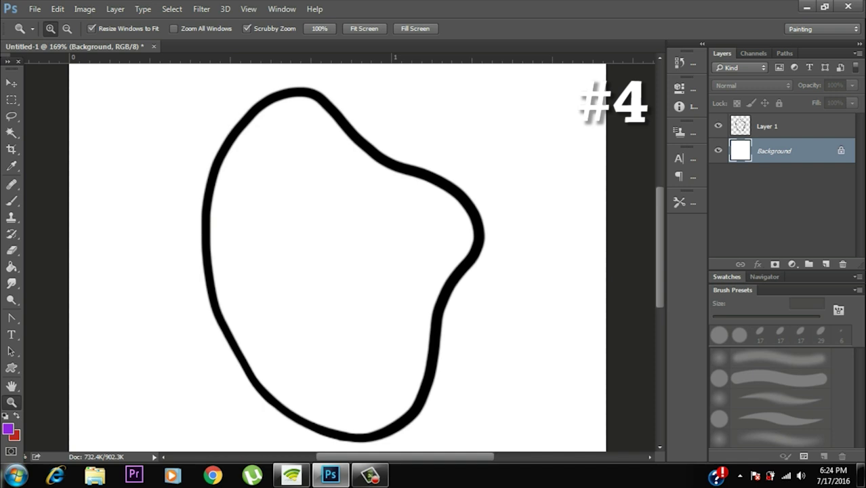
left_click(768, 126)
left_click(718, 126)
left_click(718, 126)
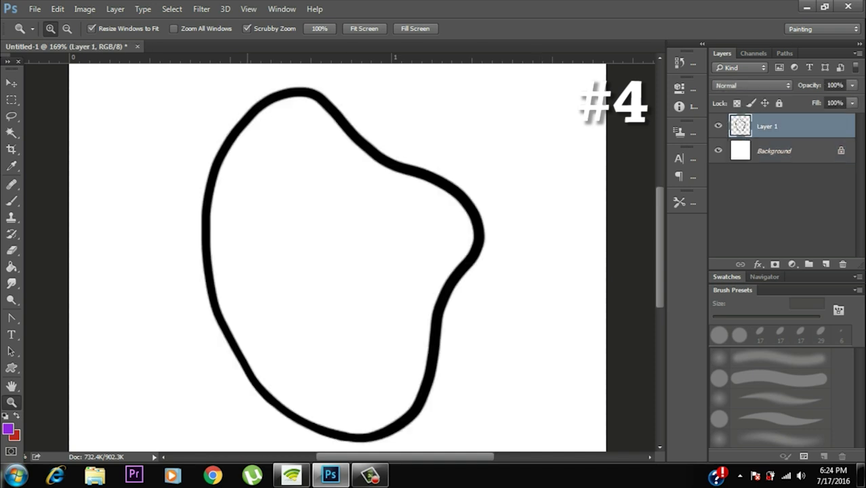
key("w")
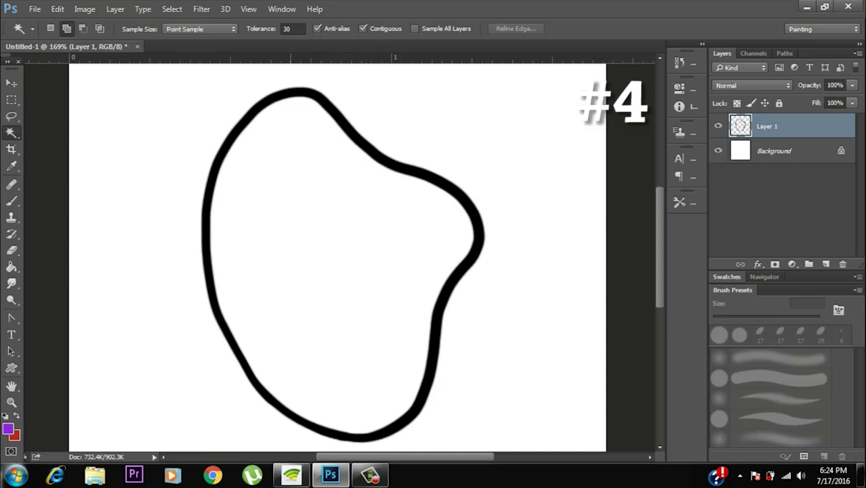
left_click(338, 248)
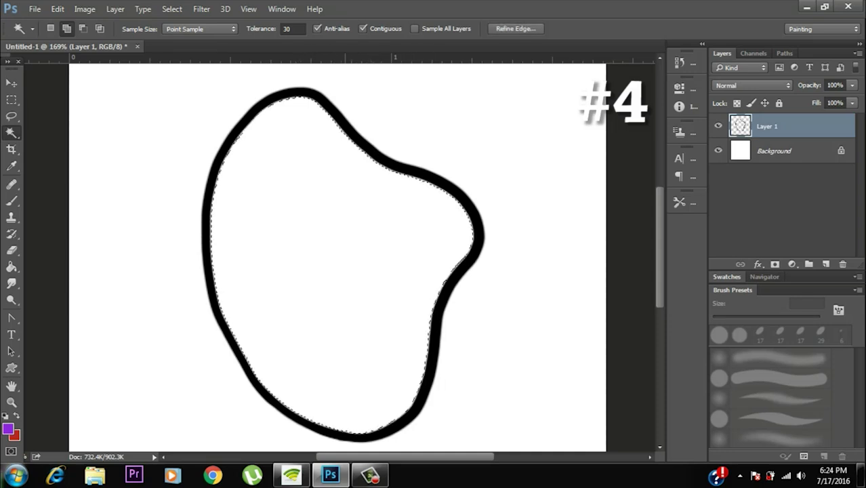
- Add a new layer directly above the Background, fill the selection on it with the purple foreground colour, and deselect
left_click(786, 151)
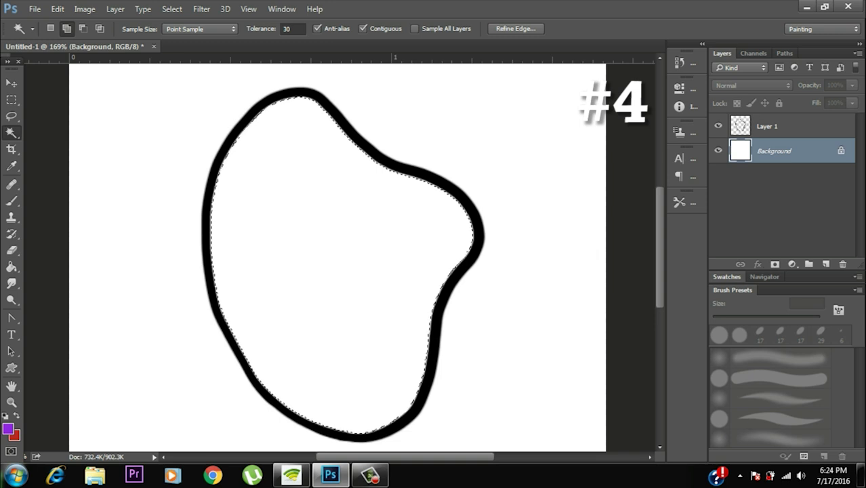
left_click(825, 264)
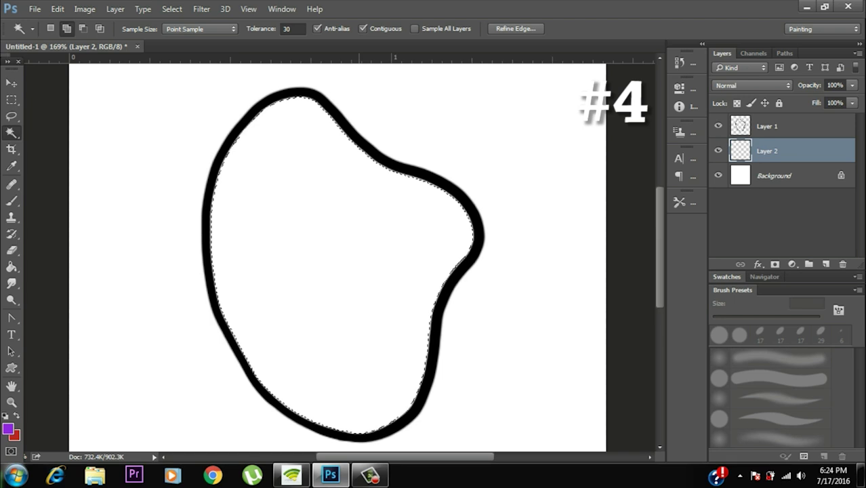
key("alt+BackSpace")
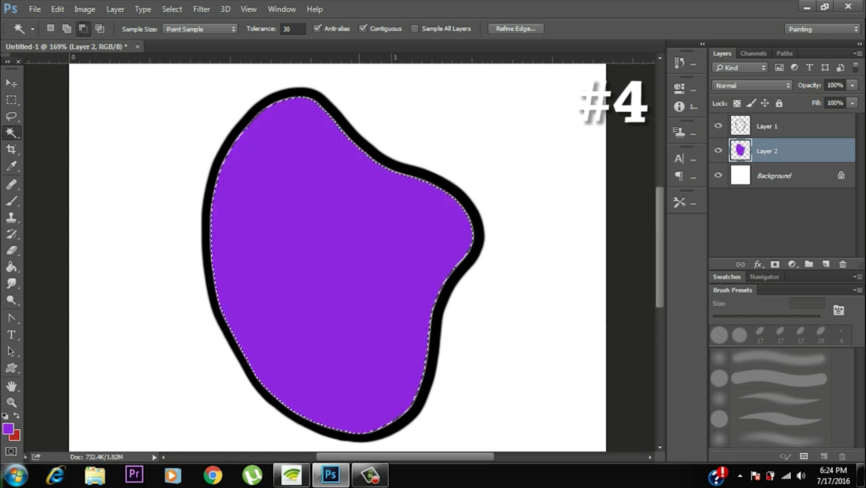
key("ctrl+d")
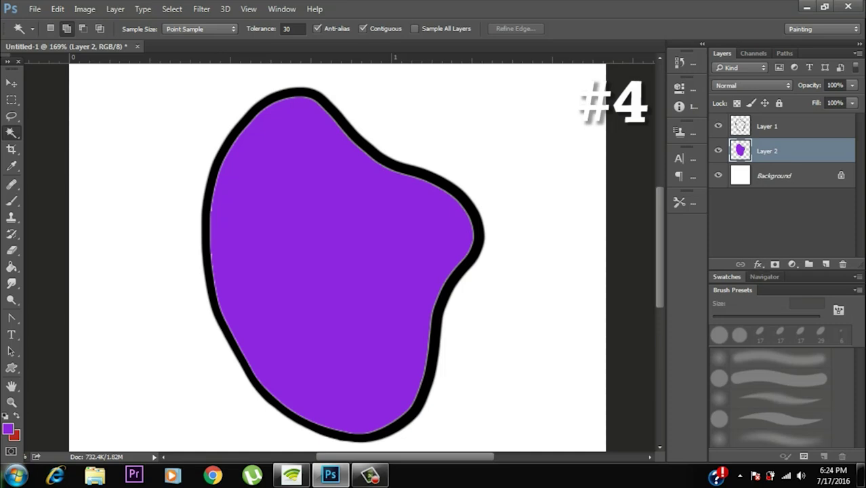
- Add a Stroke layer style to Layer 2 and set its colour to the fill's purple, 8f21e4, sampled from the canvas
left_click(757, 264)
left_click(772, 305)
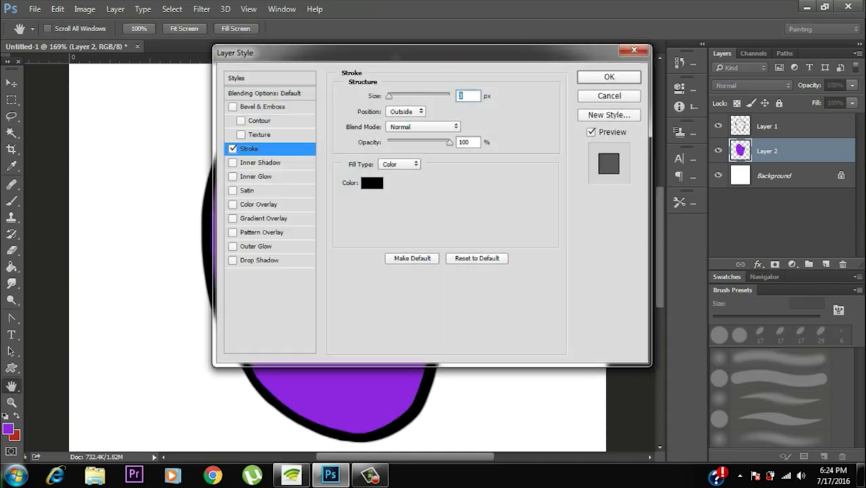
left_click_drag(420, 52, 628, 74)
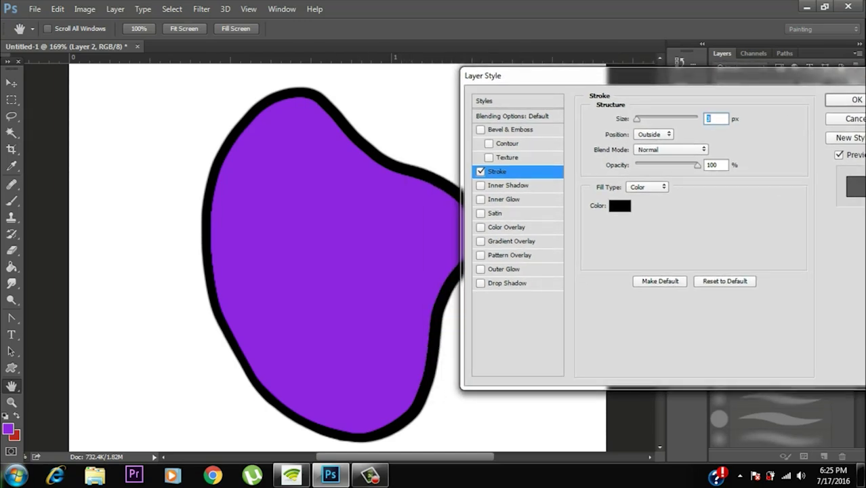
left_click(619, 205)
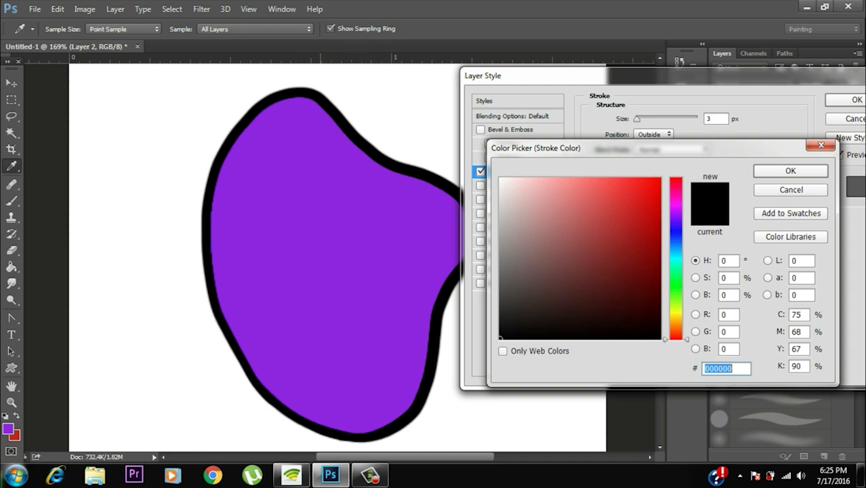
left_click(367, 261)
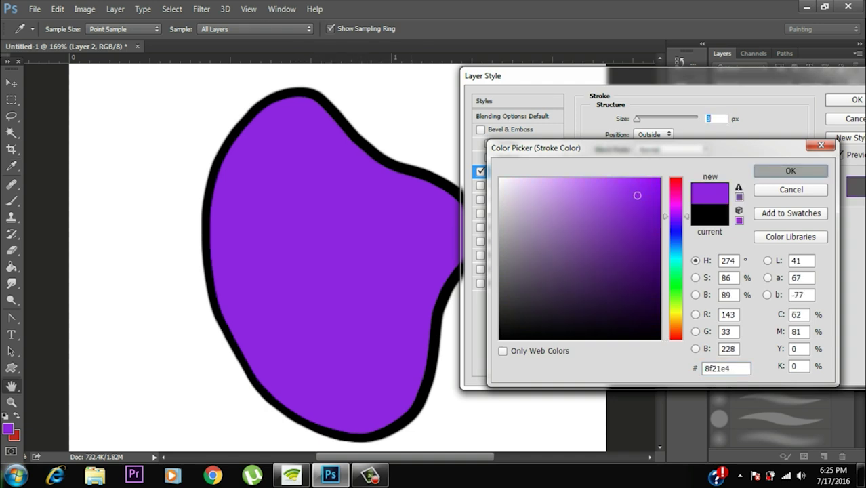
key("Return")
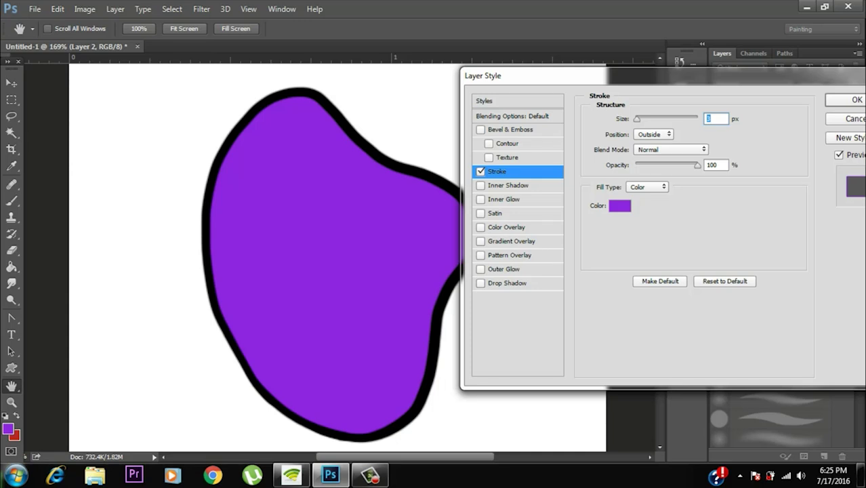
- Try larger stroke sizes on Layer 2, set the stroke size to 4 px, and apply the layer style
left_click_drag(636, 118, 644, 118)
key("Down")
key("Down")
key("Down")
key("Down")
key("Down")
key("Down")
key("Down")
key("Down")
key("Down")
key("Down")
key("Down")
key("Down")
key("Down")
key("Down")
key("Down")
key("Down")
key("Down")
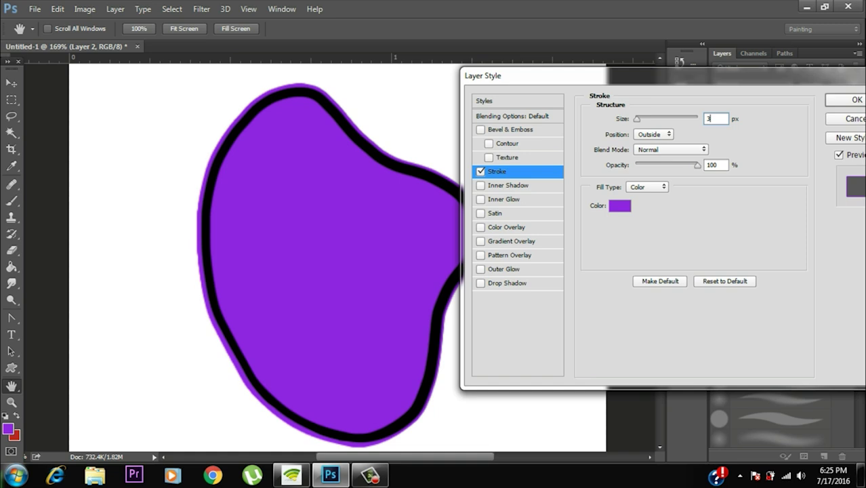
type("3")
type("4")
left_click_drag(502, 75, 392, 76)
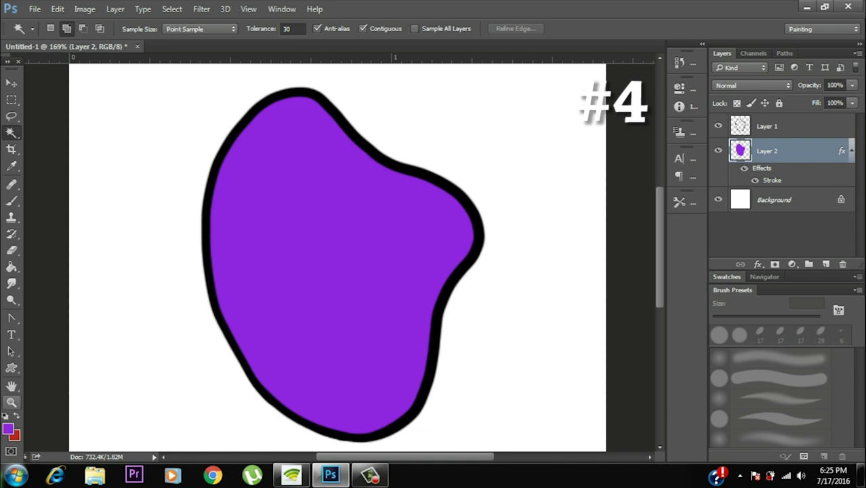
- Examine up close how the stroked purple fill meets the black outline along the shape's edges
key("z")
left_click_drag(471, 238, 558, 237)
left_click_drag(349, 146, 447, 280)
left_click_drag(407, 302, 501, 77)
left_click_drag(470, 203, 416, 88)
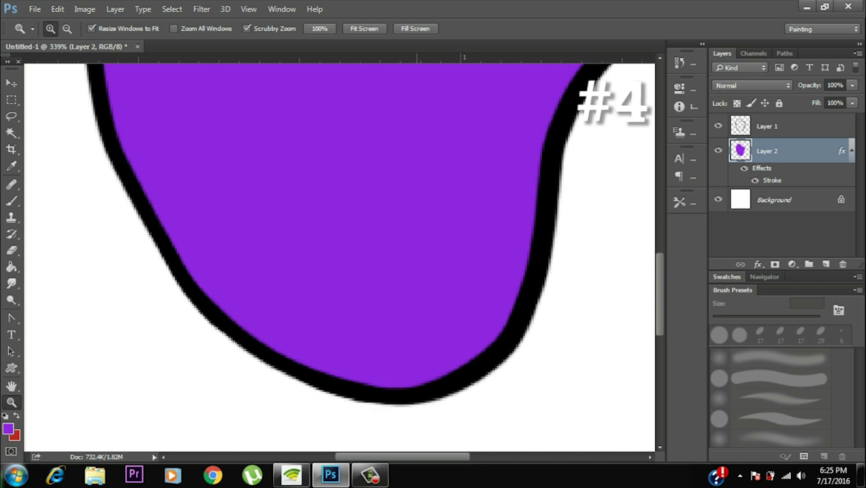
left_click_drag(482, 169, 439, 235)
left_click_drag(520, 234, 474, 234)
left_click_drag(437, 189, 450, 189)
mouse_move(467, 149)
left_mouse_down()
mouse_move(463, 232)
mouse_move(451, 234)
left_mouse_up()
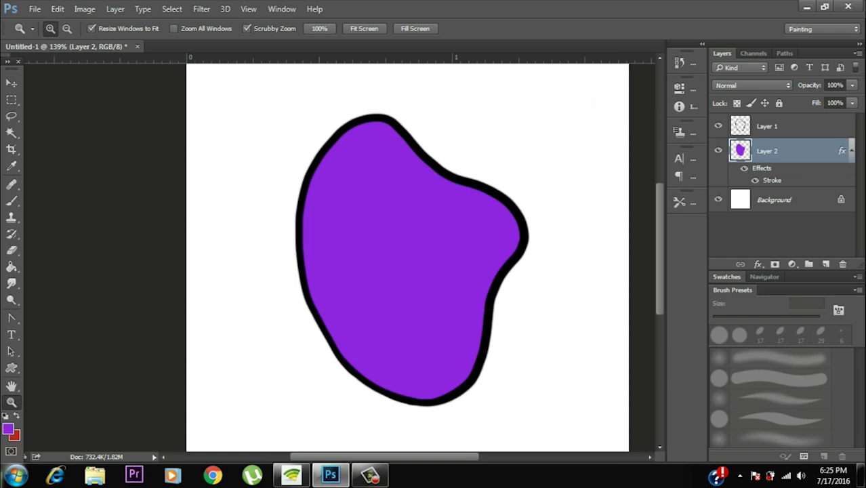
- Rasterize the layer style of Layer 2
right_click(783, 149)
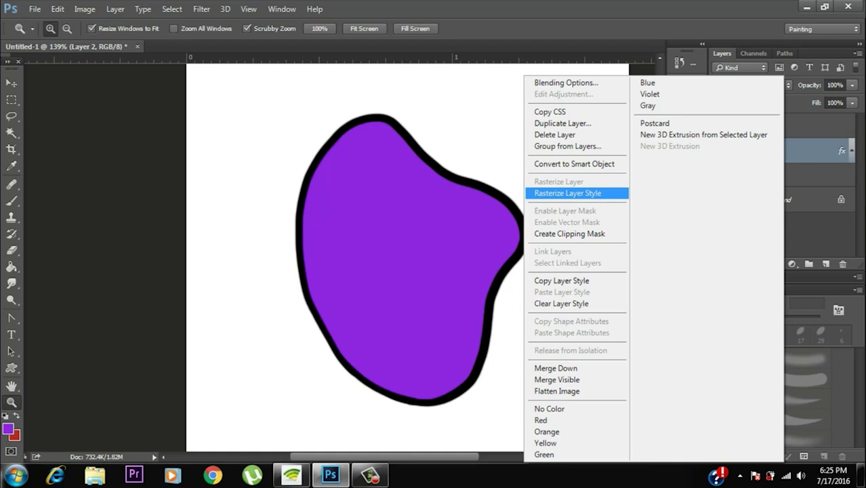
left_click(567, 193)
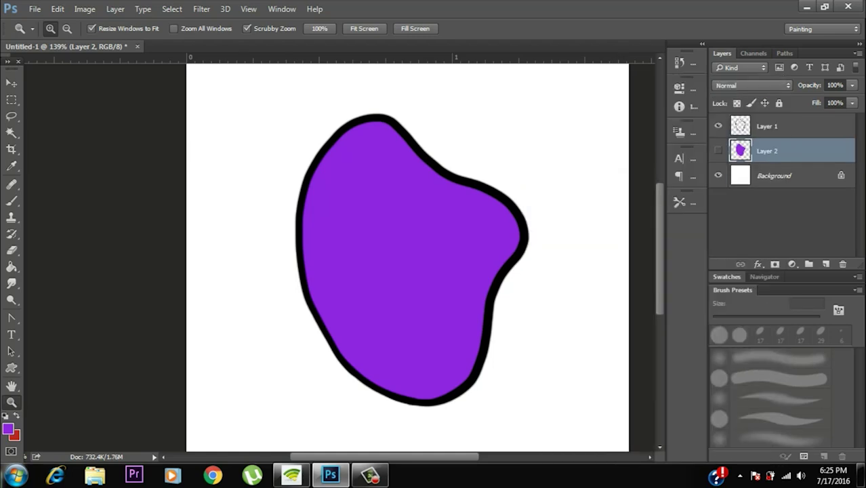
mouse_move(491, 285)
left_mouse_down()
mouse_move(444, 286)
mouse_move(535, 295)
mouse_move(460, 304)
mouse_move(504, 303)
left_mouse_up()
left_click_drag(463, 325, 485, 311)
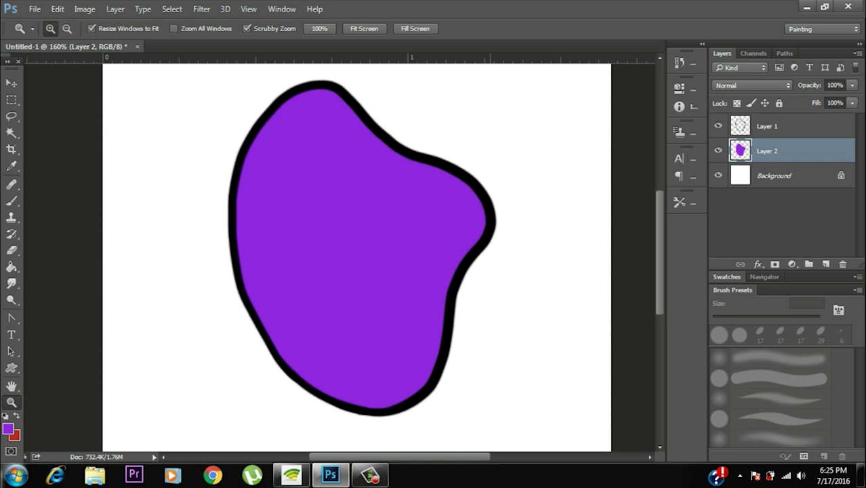
scroll(356, 257, "down", 2)
scroll(355, 258, "up", 2)
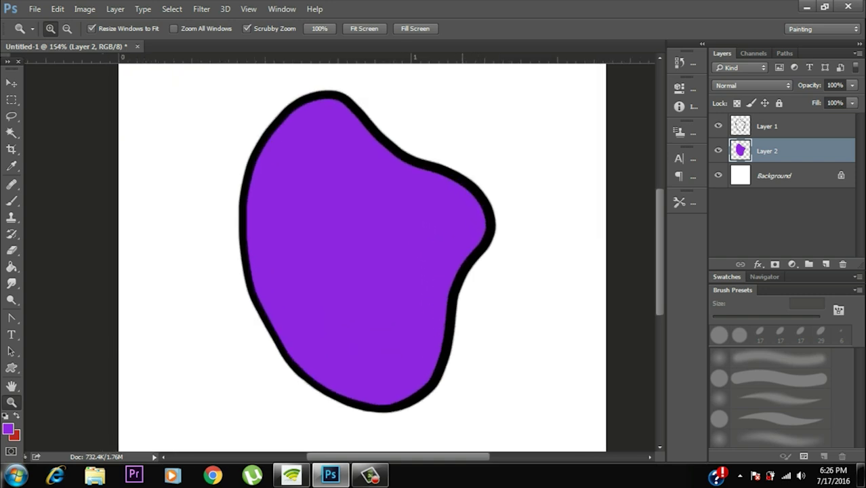
scroll(478, 68, "up", 1)
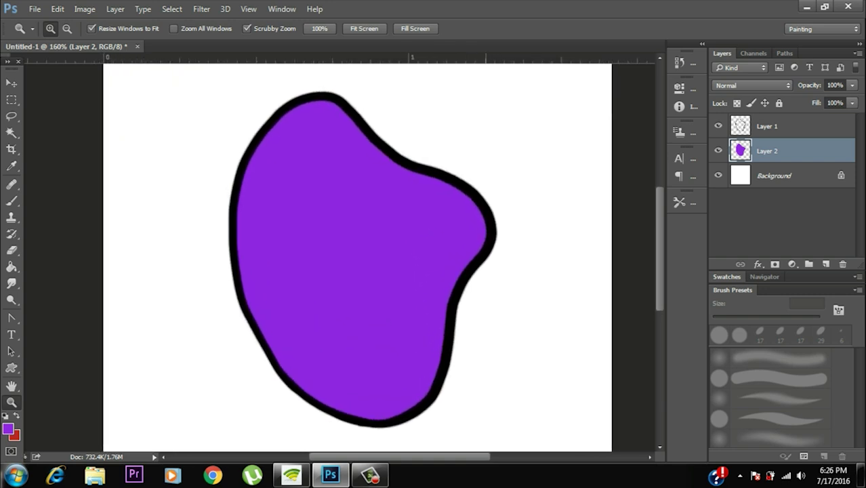
left_click_drag(522, 302, 464, 301)
left_click_drag(330, 305, 379, 304)
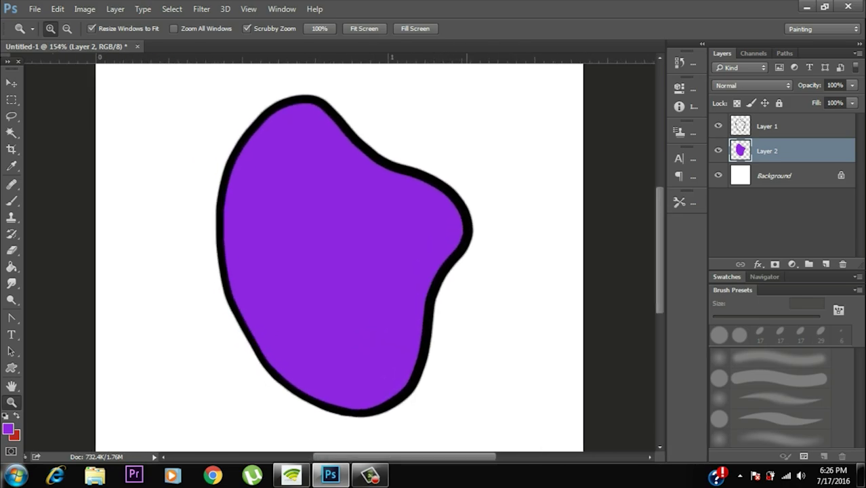